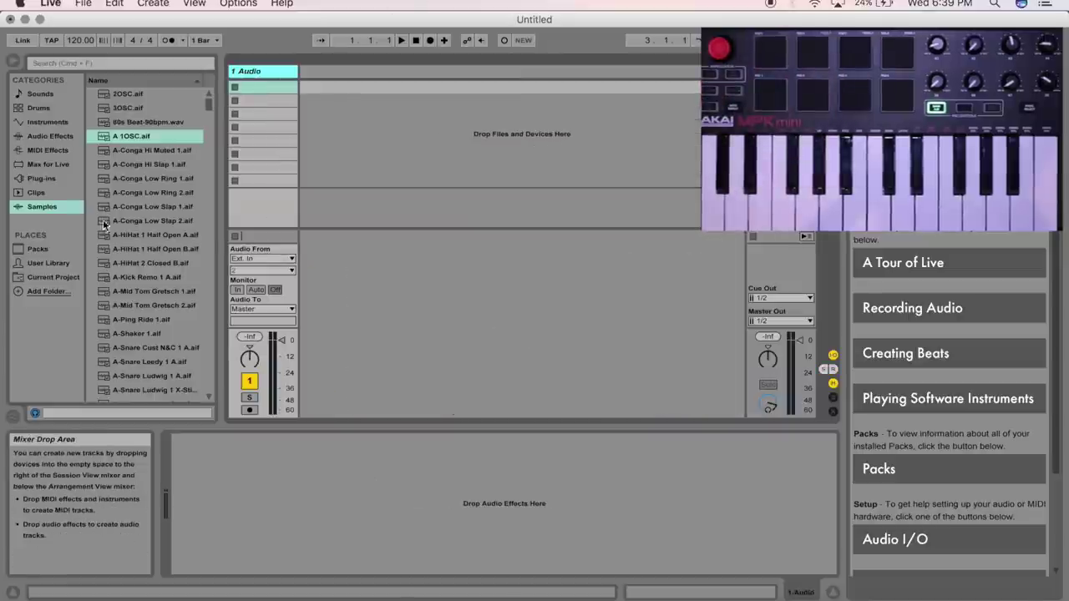
# Add an empty Drum Rack from the browser's Drums category as a new track
pyautogui.click(23, 110)
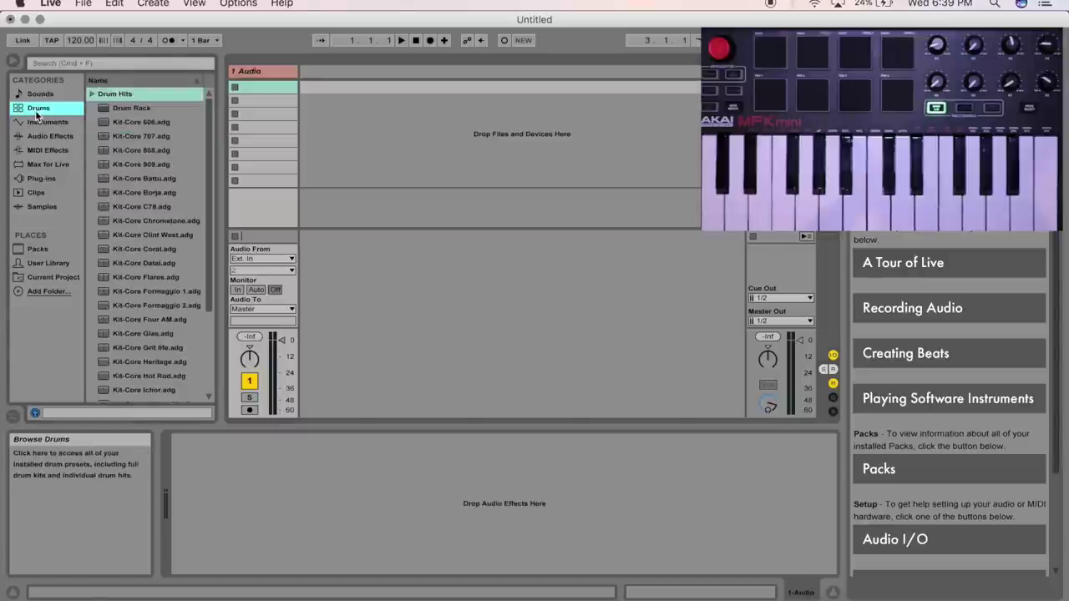
pyautogui.click(141, 111)
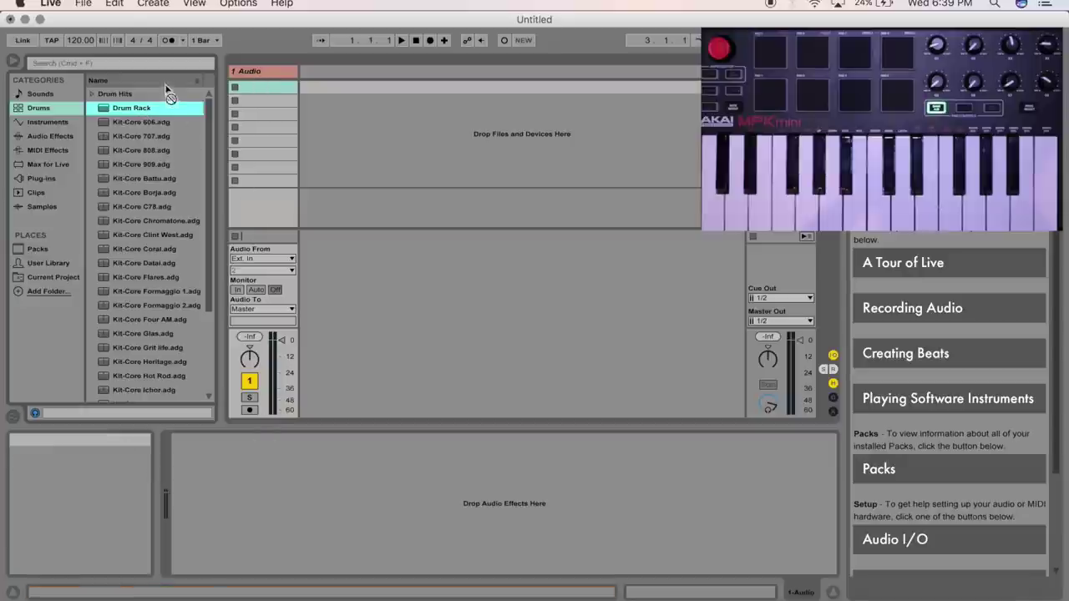
pyautogui.doubleClick(163, 110)
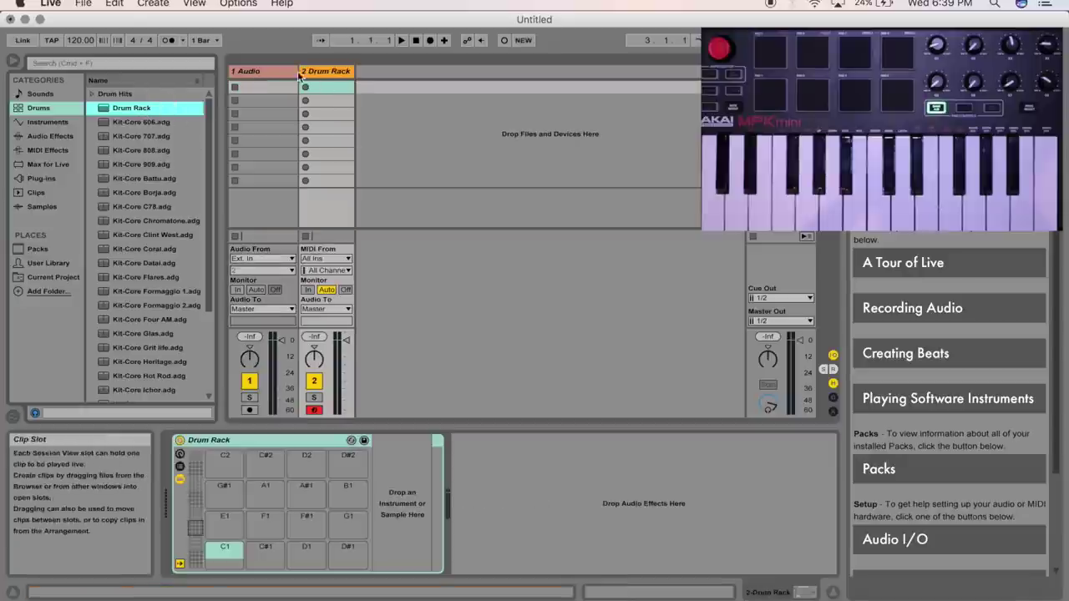
# Delete the unused 1 Audio track and test the empty C1 pad
pyautogui.rightClick(272, 74)
pyautogui.click(291, 110)
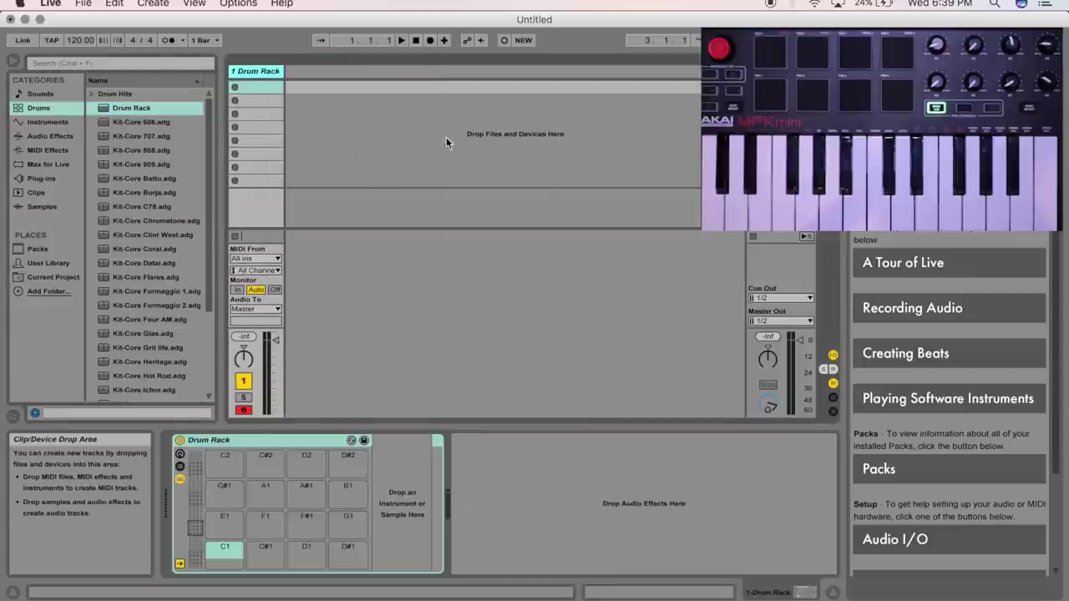
pyautogui.click(224, 552)
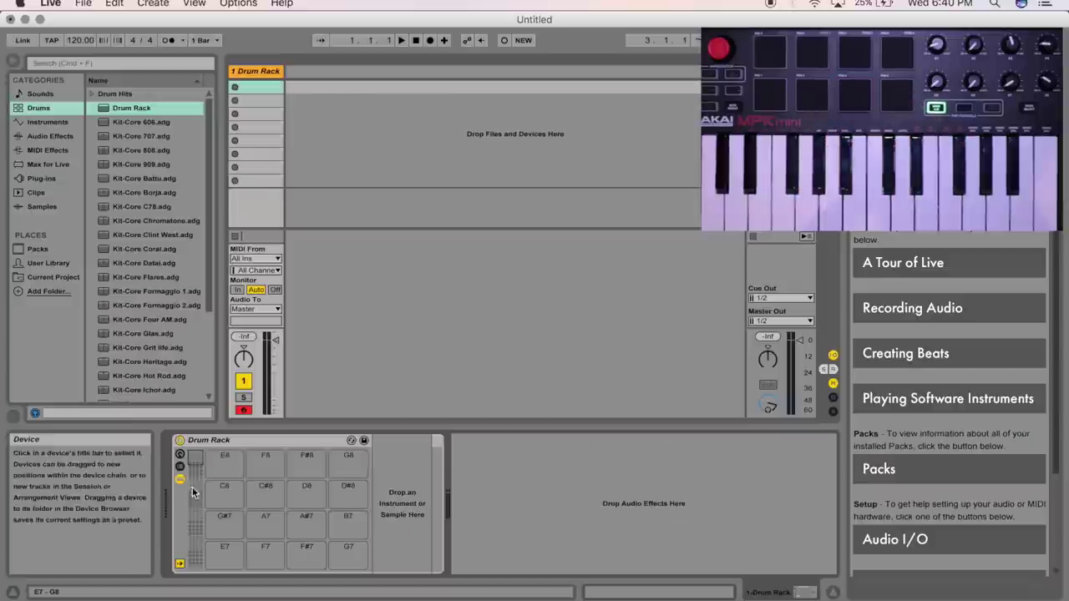
pyautogui.moveTo(411, 291); pyautogui.dragTo(411, 319)
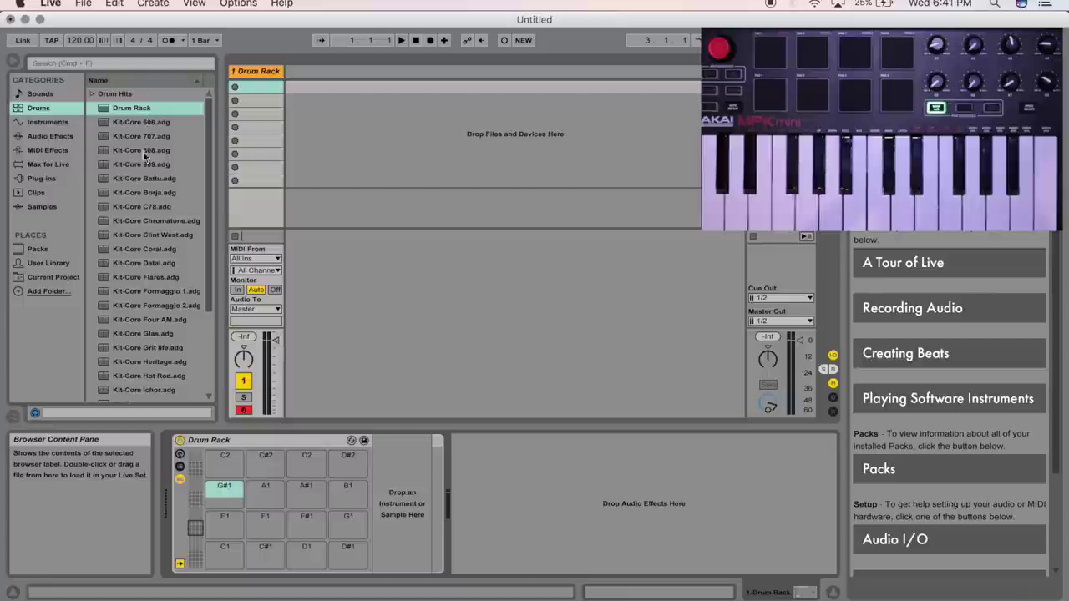
# Expand Drum Hits > Kick and audition kick samples like E-Kick 4, E-Kick 2 and A-Kick Remo 1 A
pyautogui.click(91, 94)
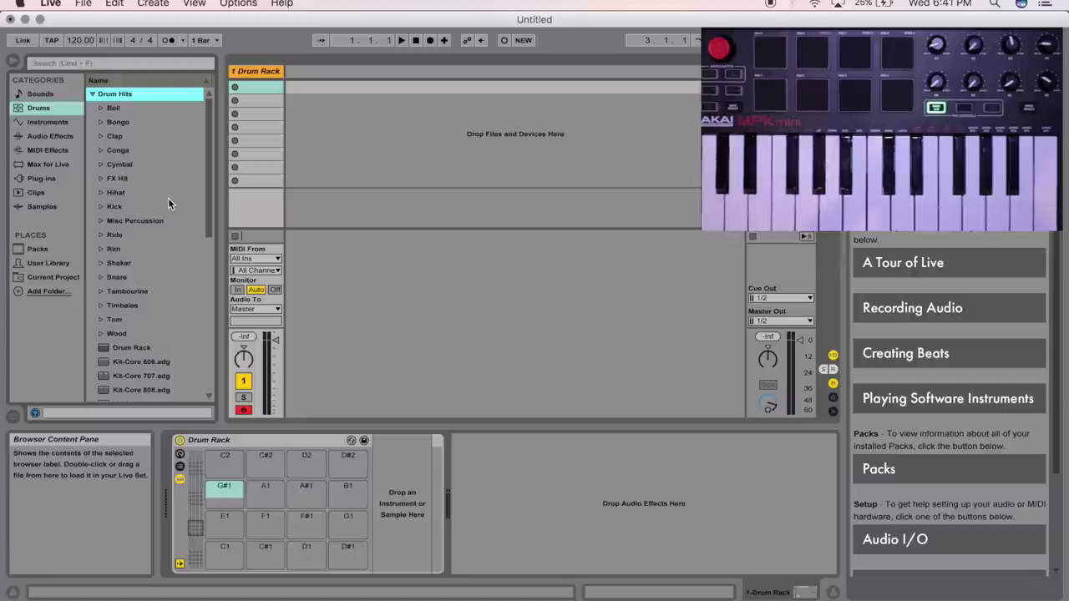
pyautogui.press('XF86AudioLowerVolume')
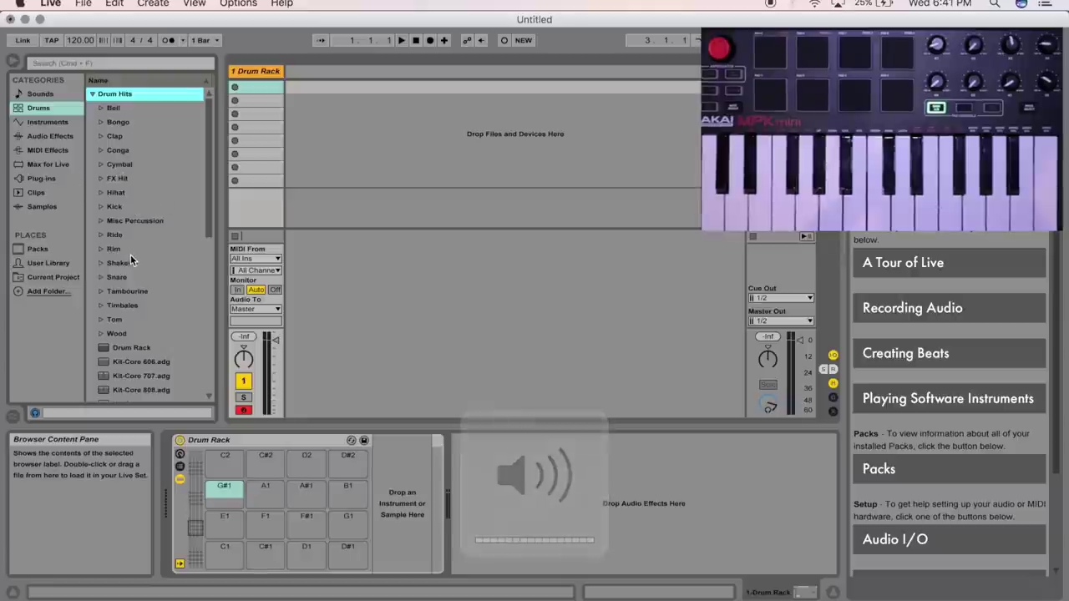
pyautogui.click(100, 207)
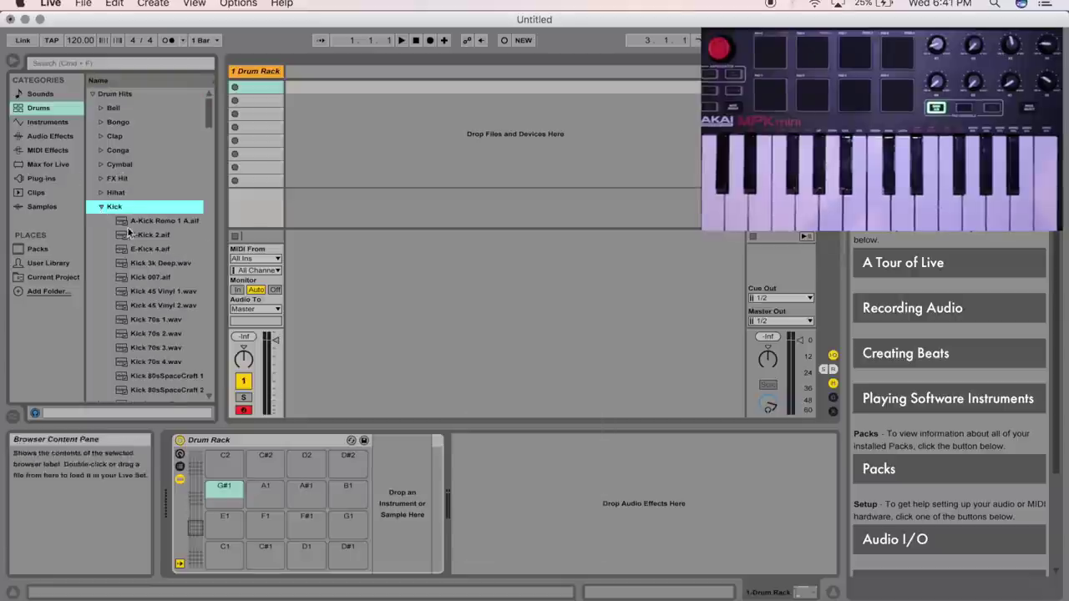
pyautogui.scroll(-5, 178, 272)
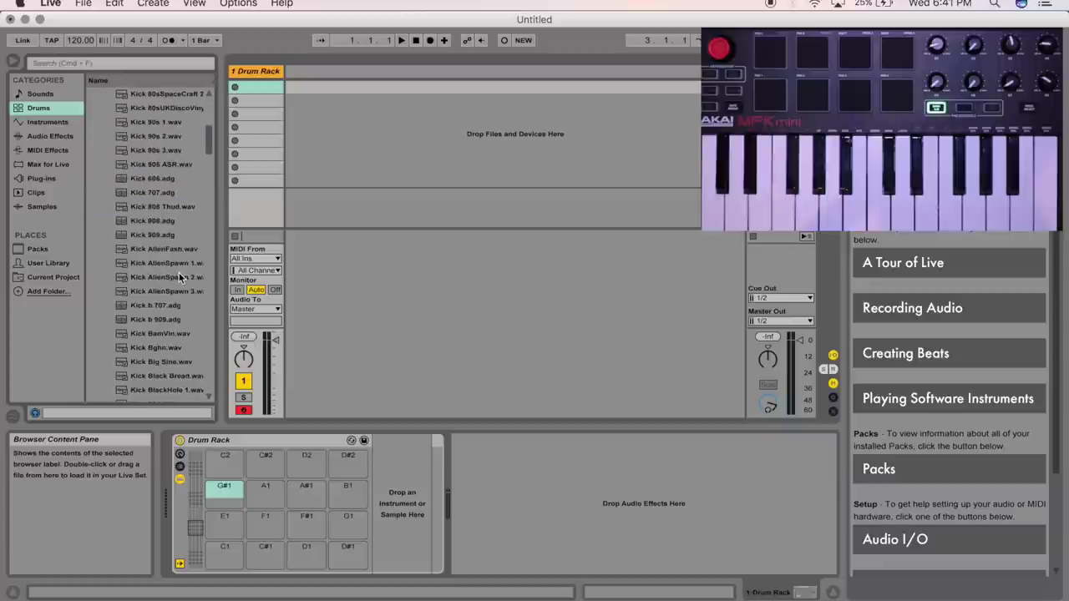
pyautogui.scroll(5, 178, 272)
pyautogui.click(160, 192)
pyautogui.click(158, 208)
pyautogui.click(157, 221)
pyautogui.click(156, 249)
pyautogui.click(155, 263)
pyautogui.click(155, 319)
pyautogui.click(149, 181)
pyautogui.click(147, 164)
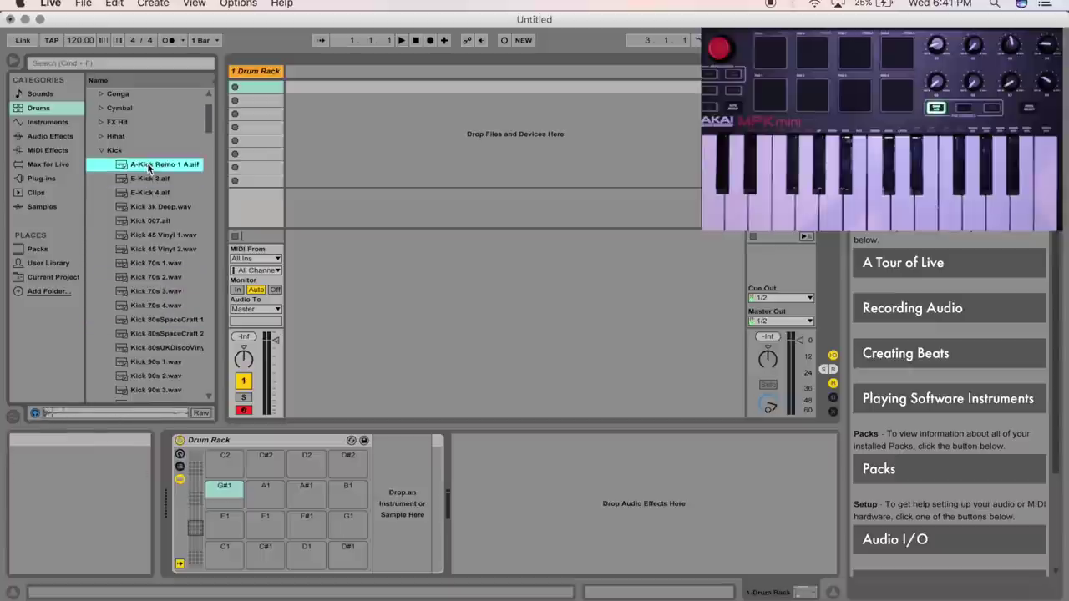
# Audition Kick 808 Thud.wav, then drop the Kick 808 preset onto pad G#1
pyautogui.scroll(-5, 155, 194)
pyautogui.press('Down')
pyautogui.click(157, 249)
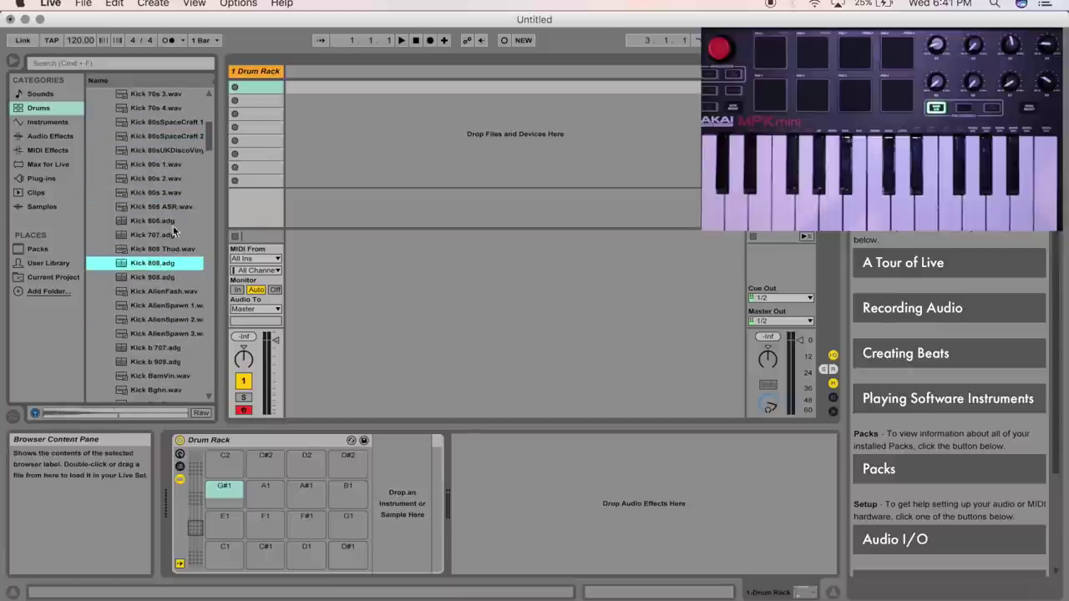
pyautogui.scroll(1, 157, 267)
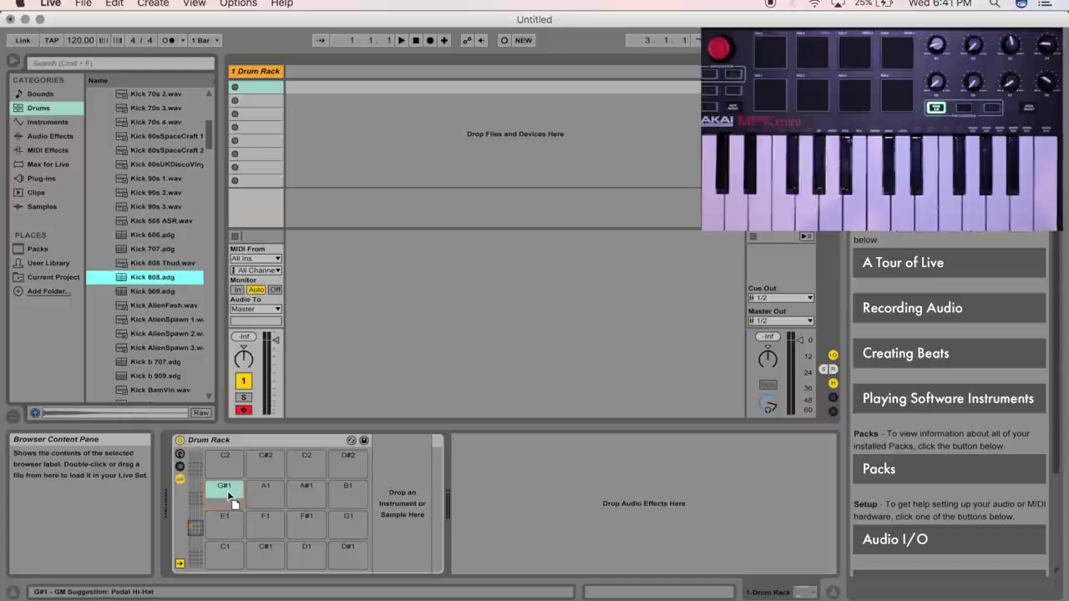
pyautogui.moveTo(226, 486); pyautogui.dragTo(240, 488)
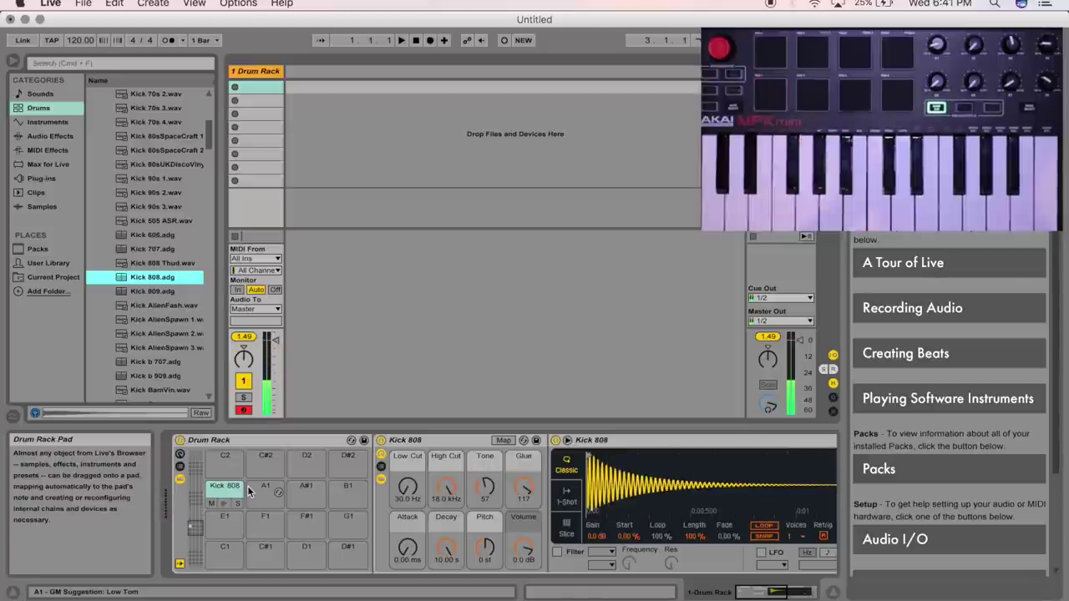
# Replace the G#1 pad's Kick 808 with Kick 70s 4.wav and bring the full pad grid back into view
pyautogui.click(163, 121)
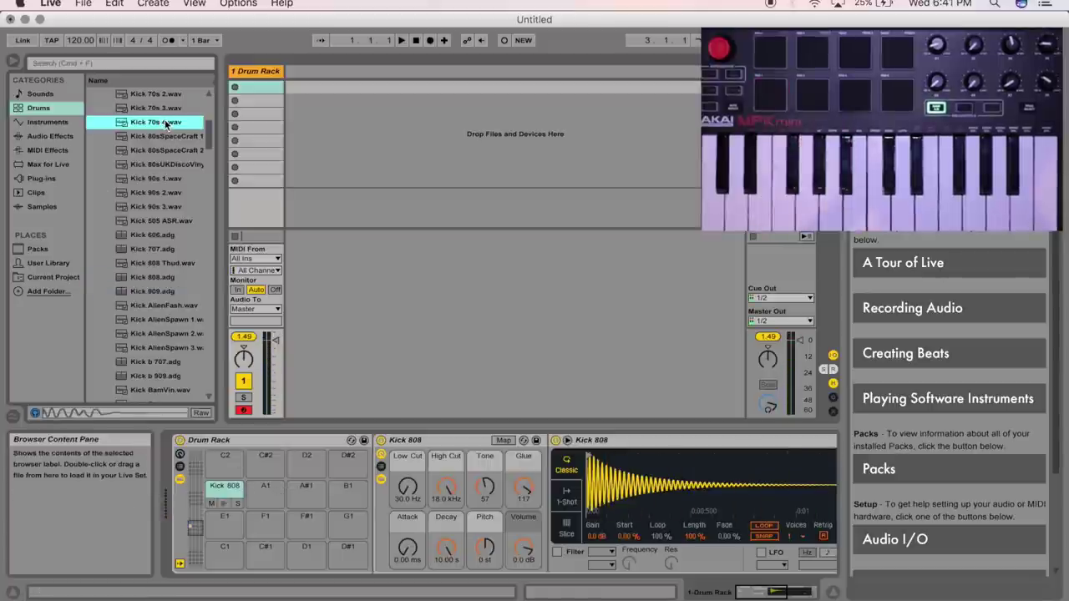
pyautogui.moveTo(219, 487); pyautogui.dragTo(221, 490)
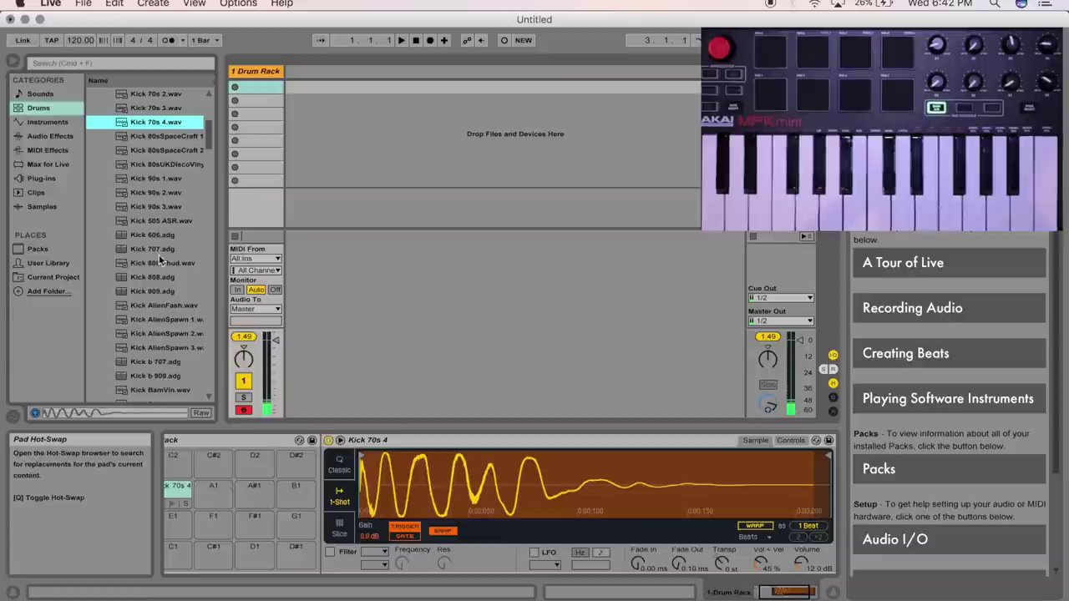
pyautogui.click(223, 459)
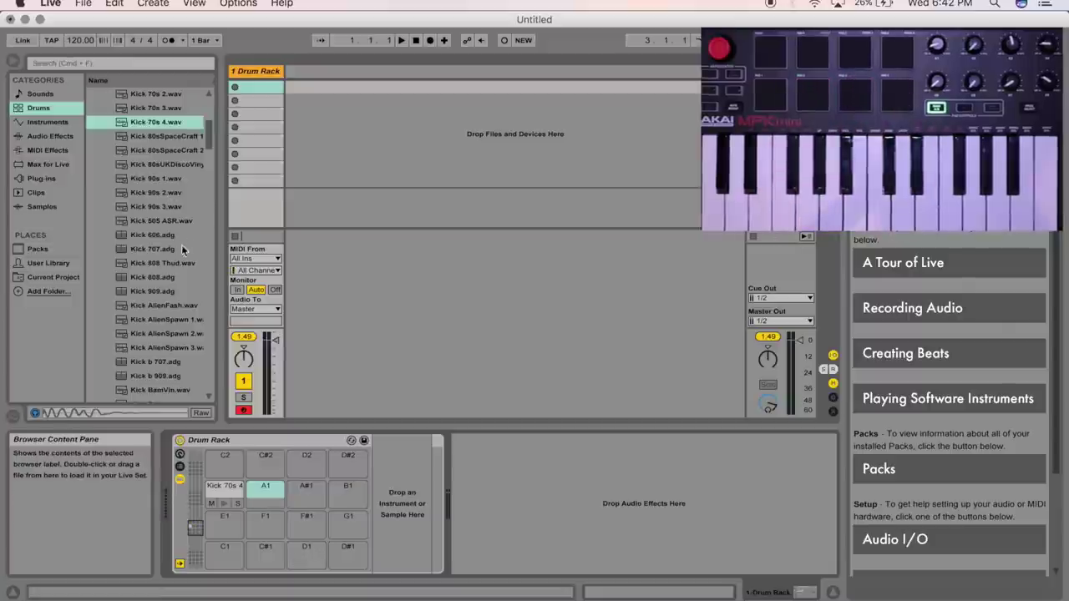
pyautogui.scroll(6, 111, 119)
# Swap the Kick folder for the Hihat folder and audition closed hi-hats, ending on A-HiHat 2 Closed B
pyautogui.click(100, 206)
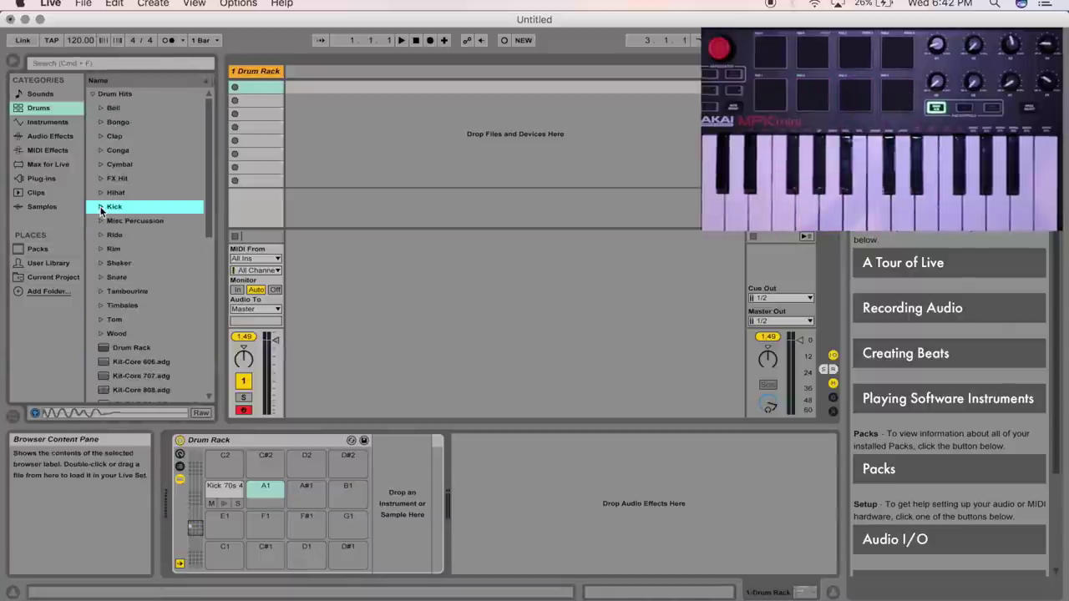
pyautogui.click(101, 193)
pyautogui.click(130, 220)
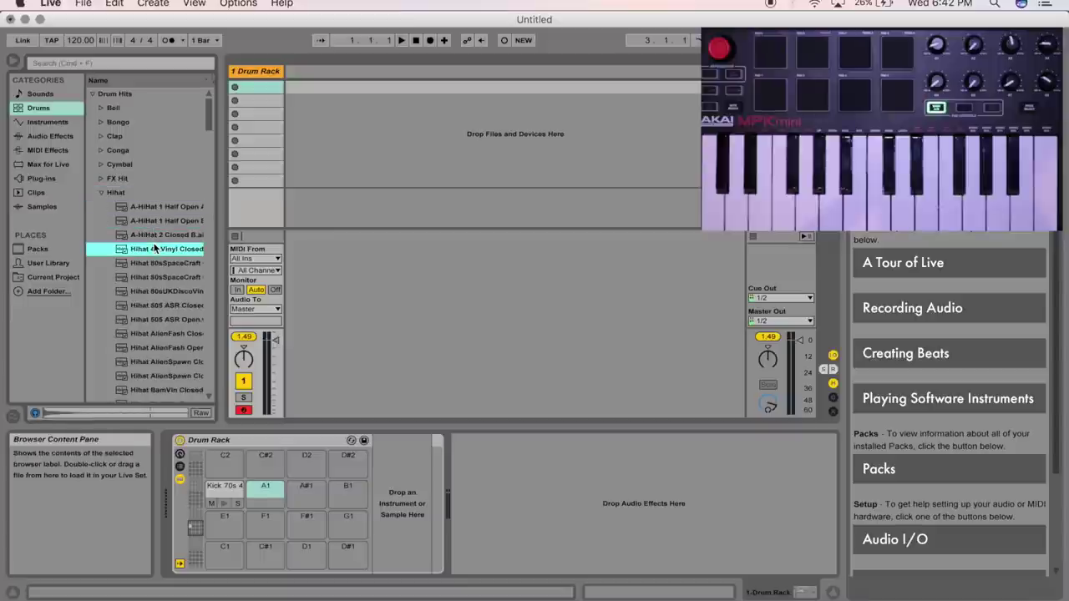
pyautogui.click(155, 247)
pyautogui.click(156, 237)
# Undo the accidental hi-hat load and place A-HiHat 2 Closed B on pad A1
pyautogui.doubleClick(155, 237)
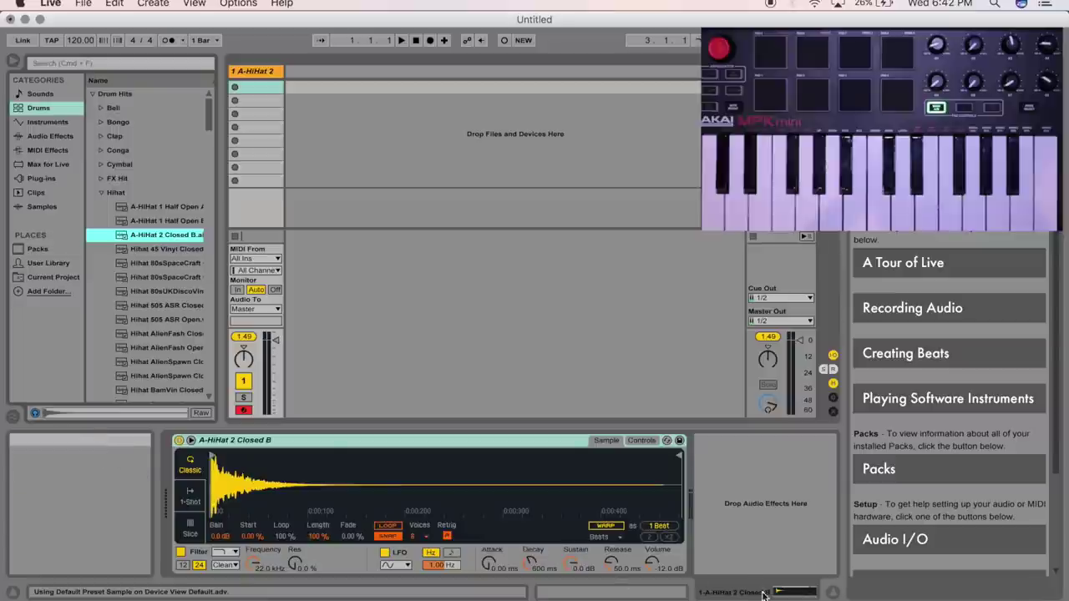
pyautogui.press('super+z')
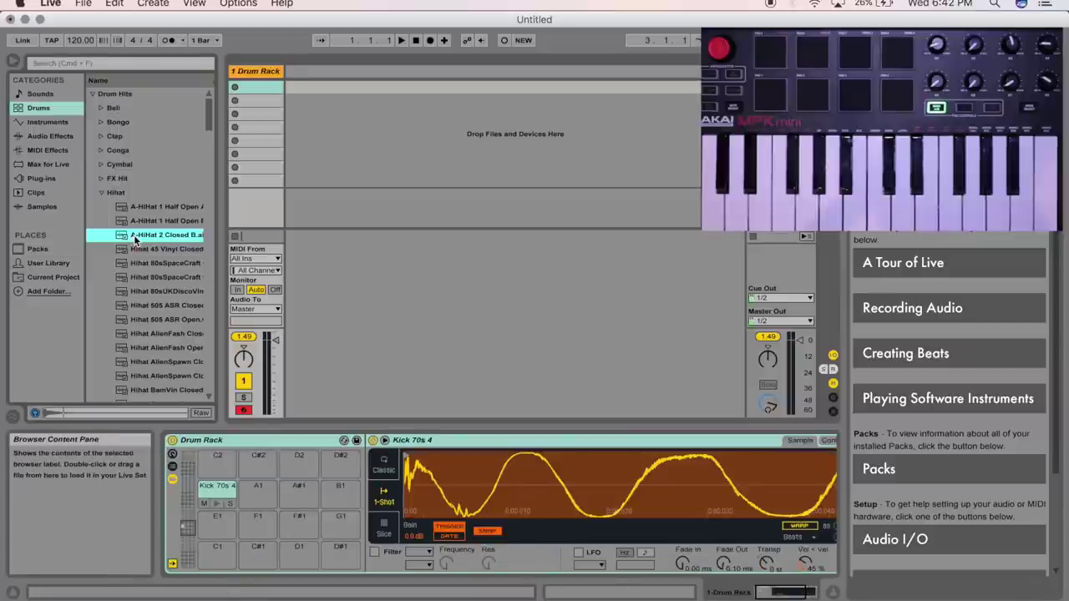
pyautogui.moveTo(261, 501); pyautogui.dragTo(259, 496)
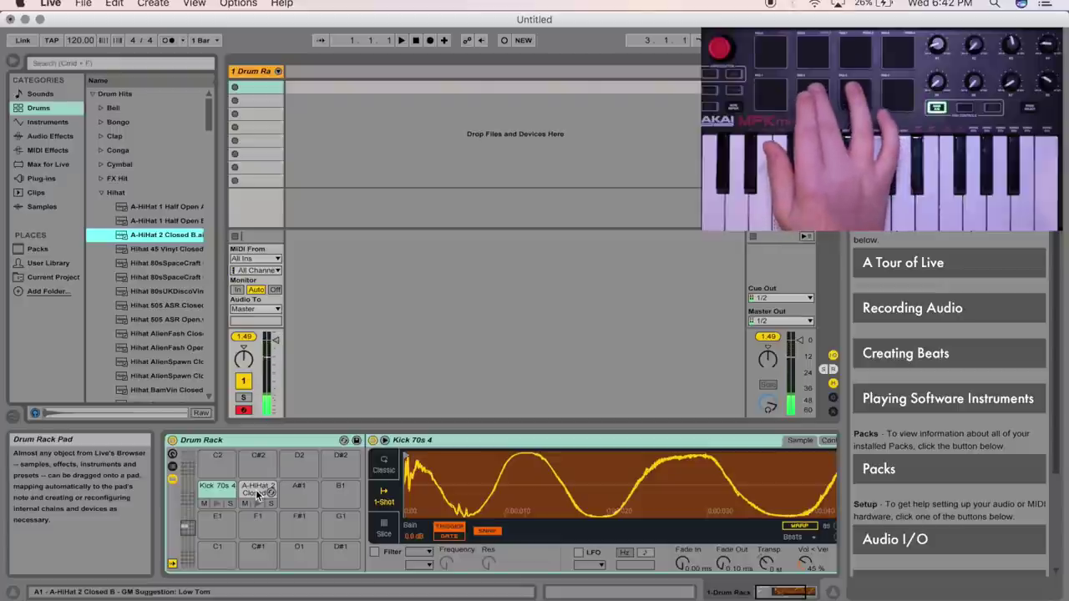
pyautogui.click(258, 494)
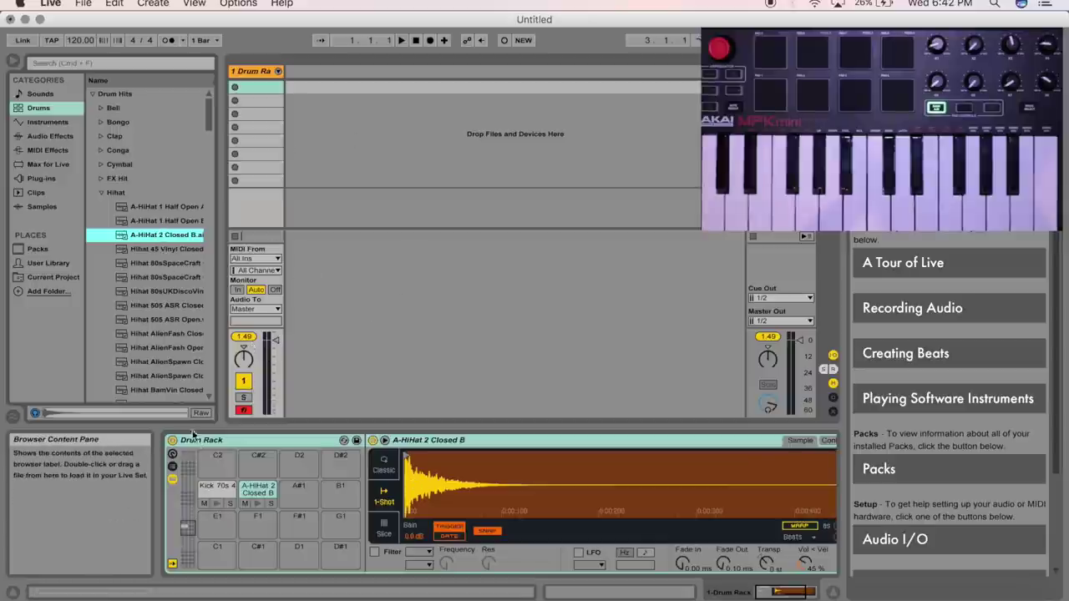
# Open the Snare folder, audition several snares, and drop A-Snare Cust N&C 1 onto pad C2
pyautogui.click(101, 192)
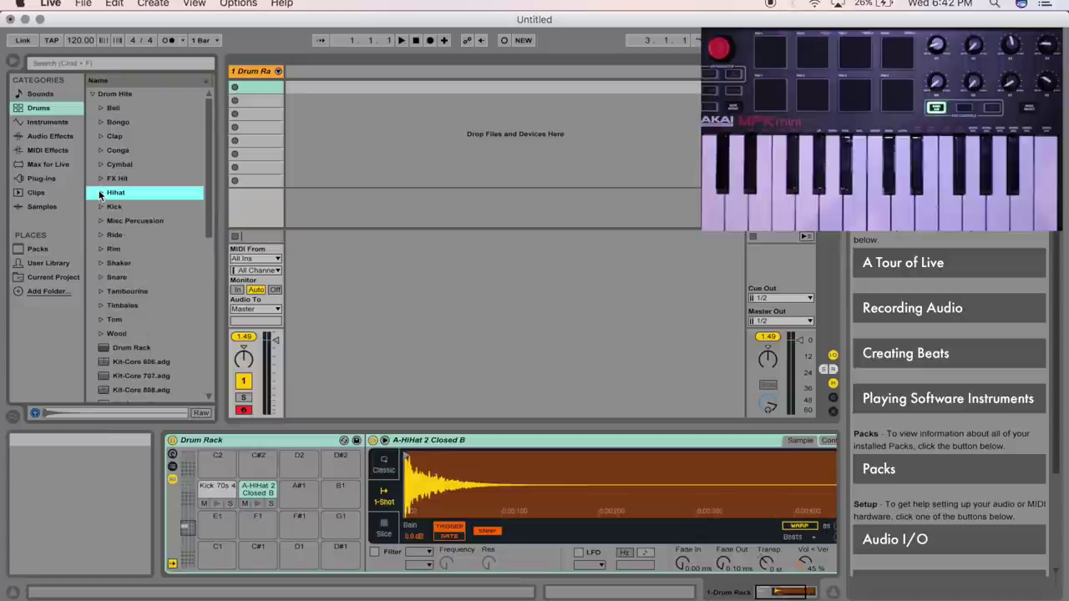
pyautogui.click(102, 278)
pyautogui.press('Down')
pyautogui.press('Down')
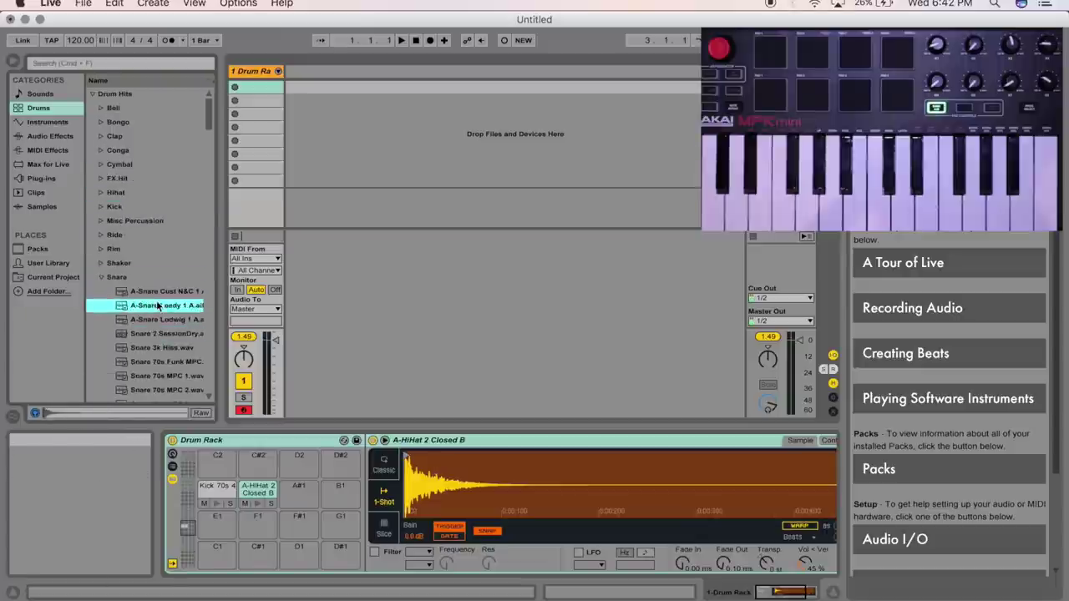
pyautogui.press('Up')
pyautogui.click(166, 361)
pyautogui.click(167, 389)
pyautogui.click(162, 292)
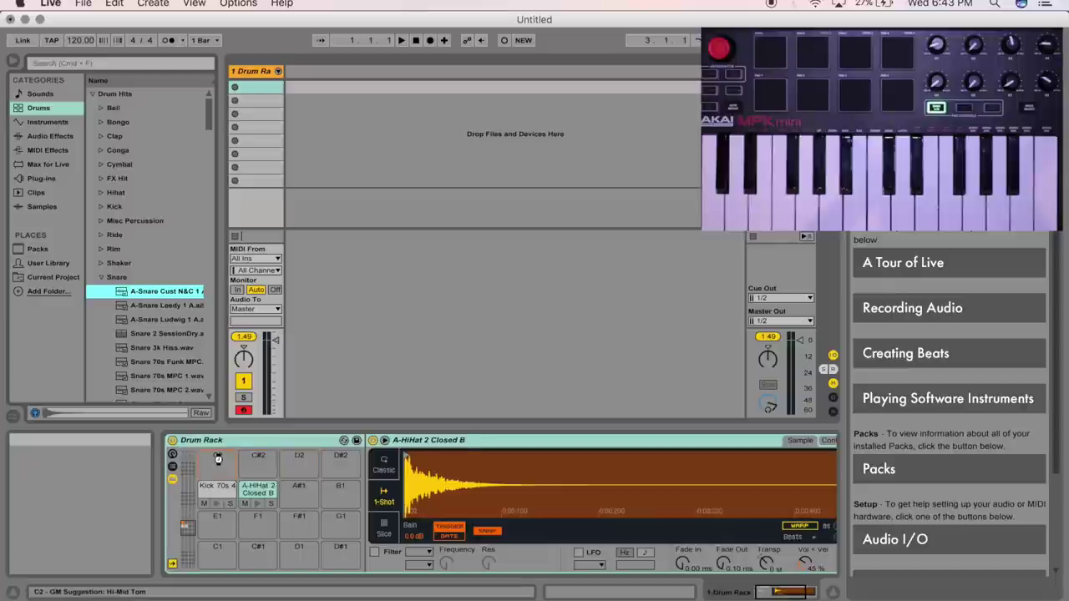
pyautogui.moveTo(218, 458); pyautogui.dragTo(220, 461)
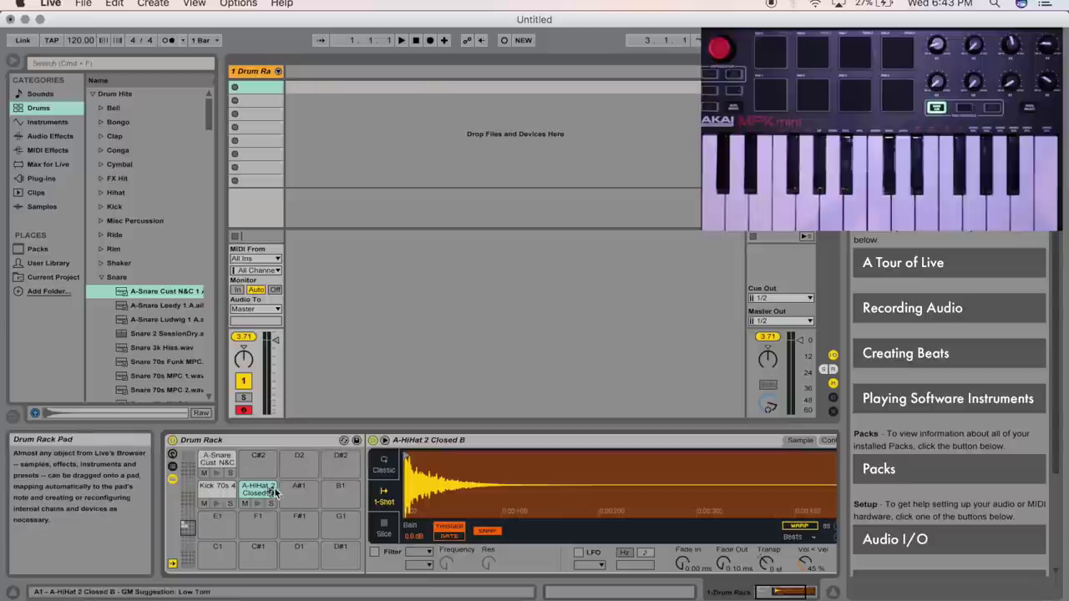
# Show pads E2–G3, drop A-Shaker 1.aif onto pad C3, then return to the C1–D#2 group
pyautogui.click(187, 463)
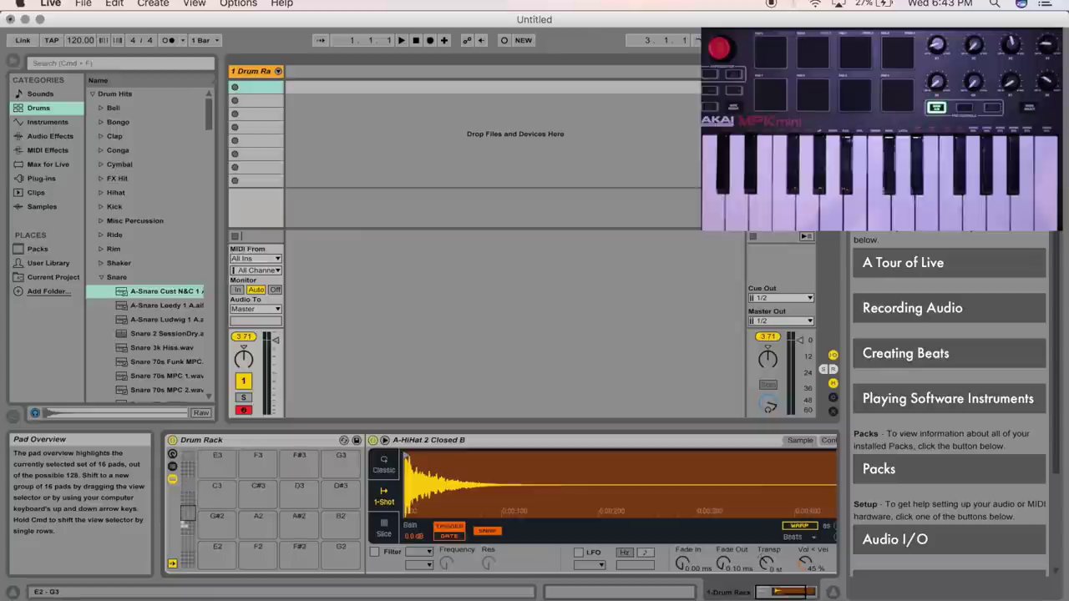
pyautogui.click(186, 525)
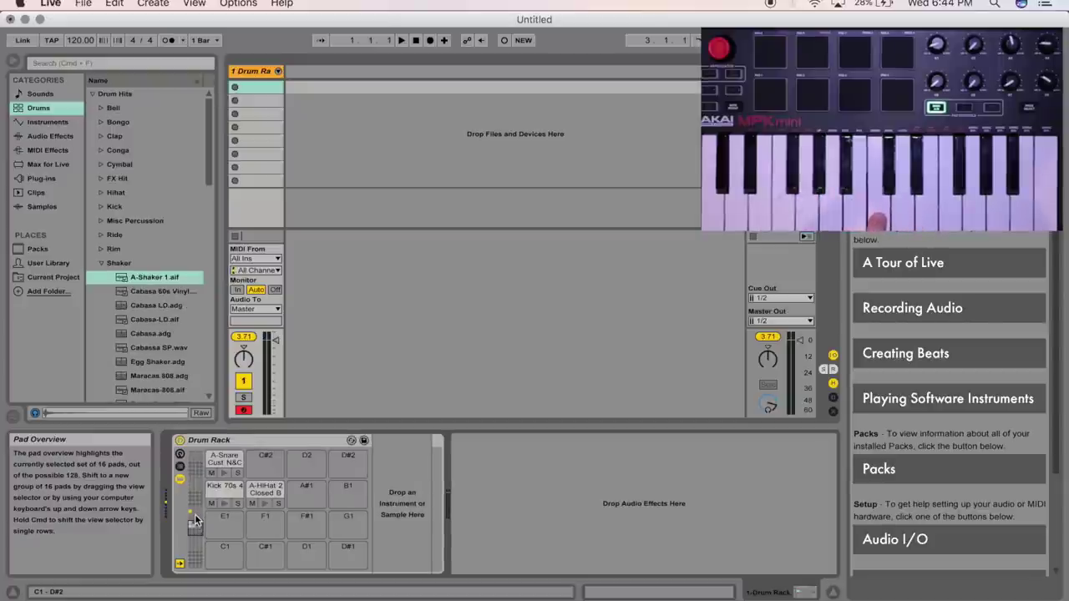
pyautogui.click(195, 518)
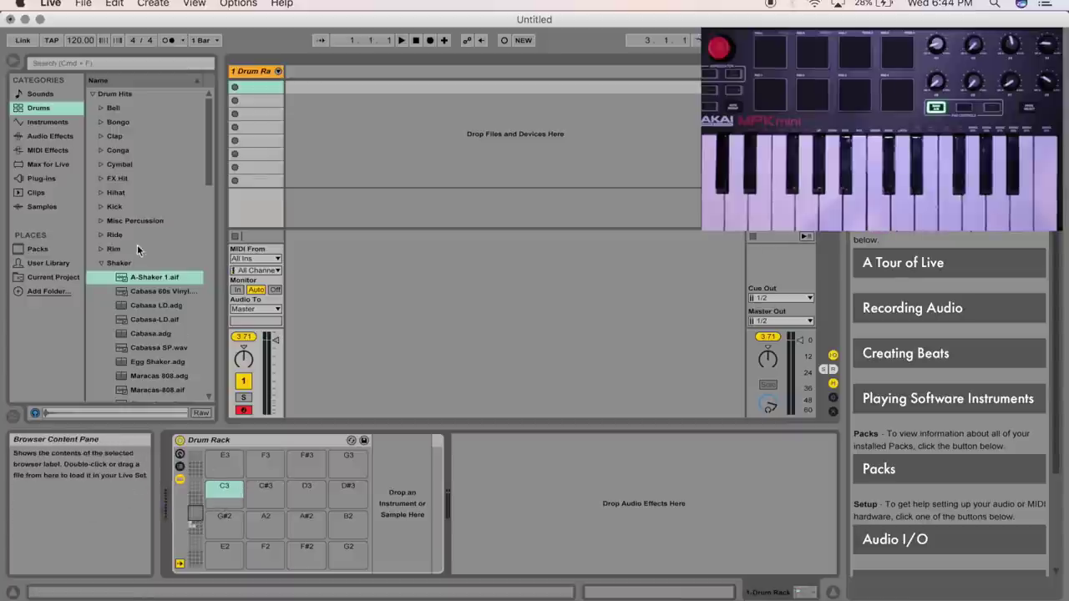
pyautogui.click(136, 278)
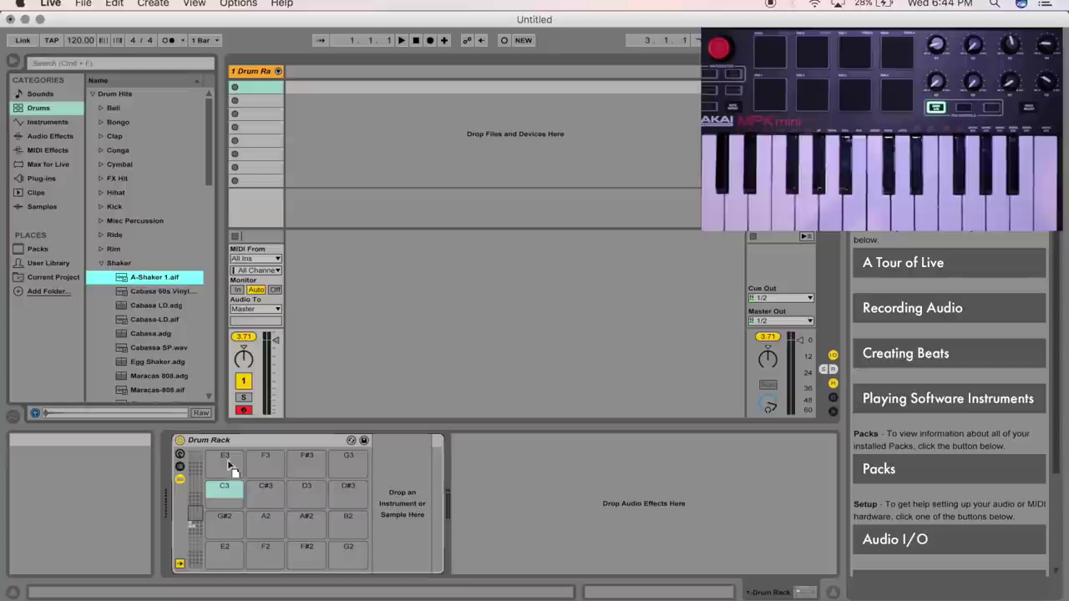
pyautogui.moveTo(231, 468); pyautogui.dragTo(223, 492)
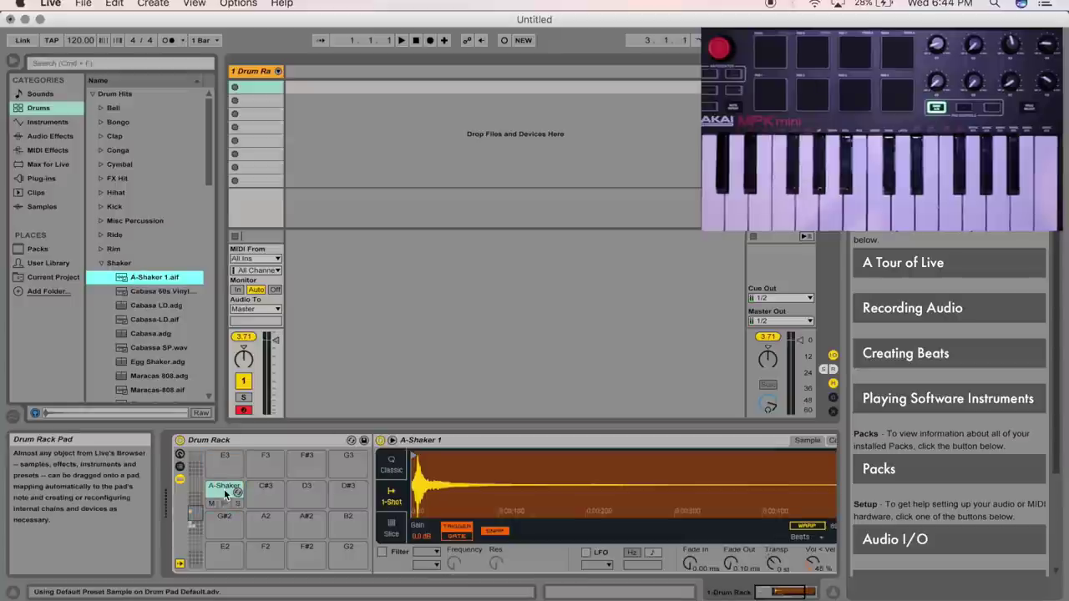
pyautogui.click(202, 526)
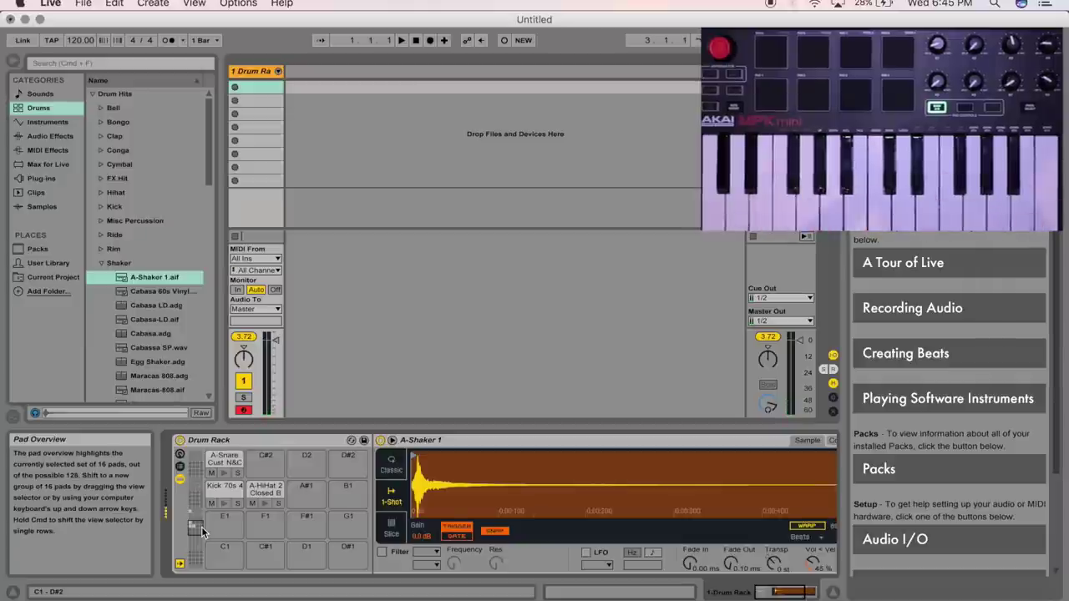
# Move the pad overview selector up one group so pads E2–G3 and the C3 shaker are visible
pyautogui.moveTo(201, 526); pyautogui.dragTo(193, 520)
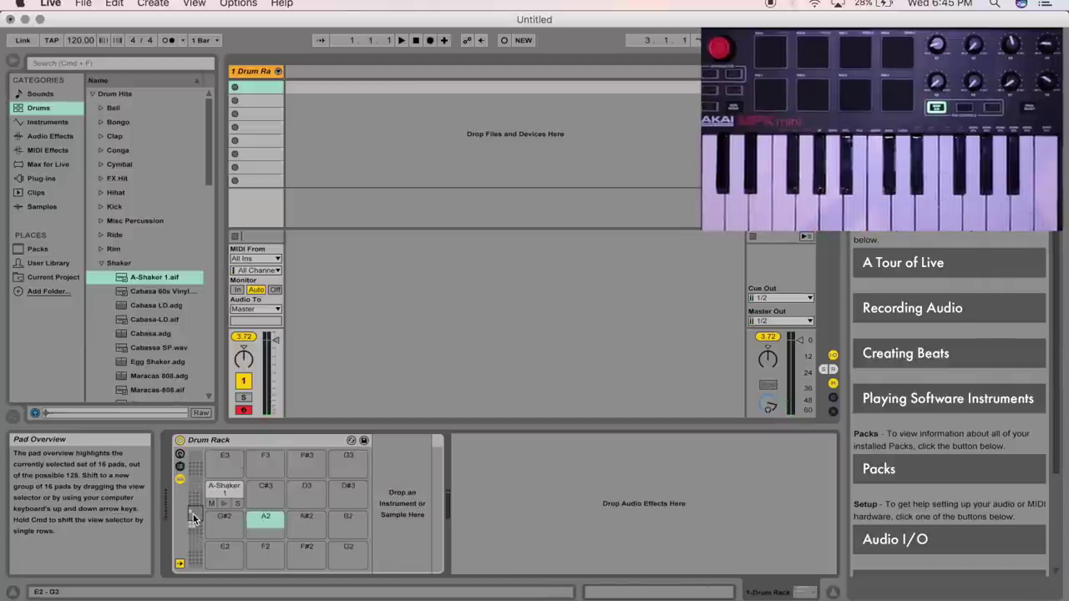